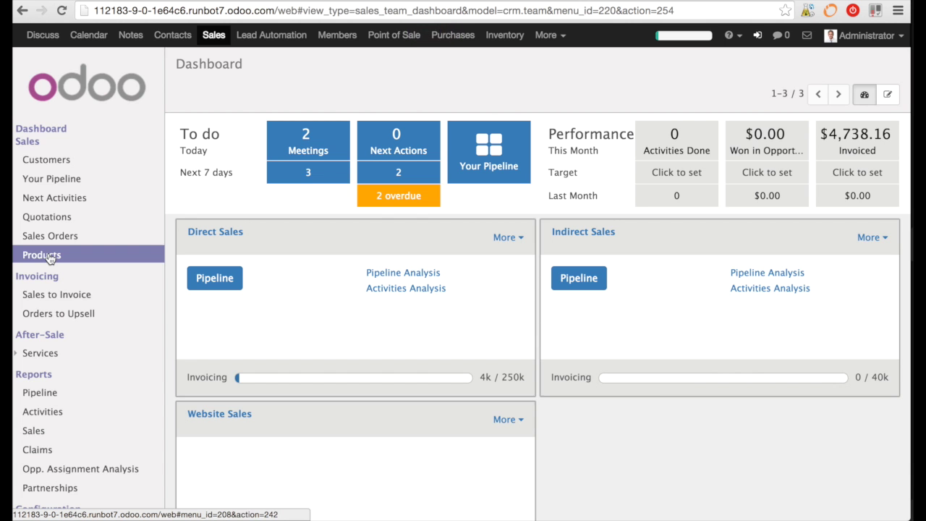
Step: Start a new product in the Sales product catalogue and set its product type to Service
left_click(57, 254)
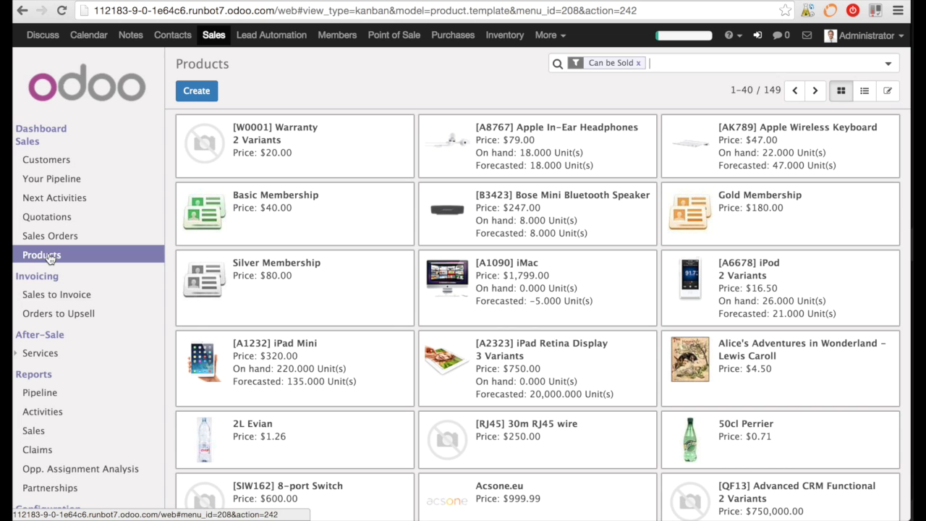
left_click(207, 90)
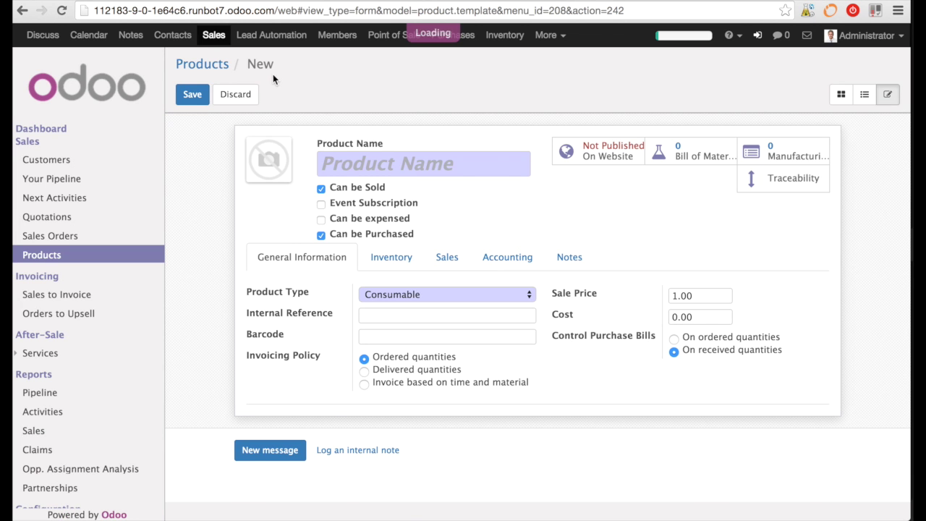
left_click(456, 294)
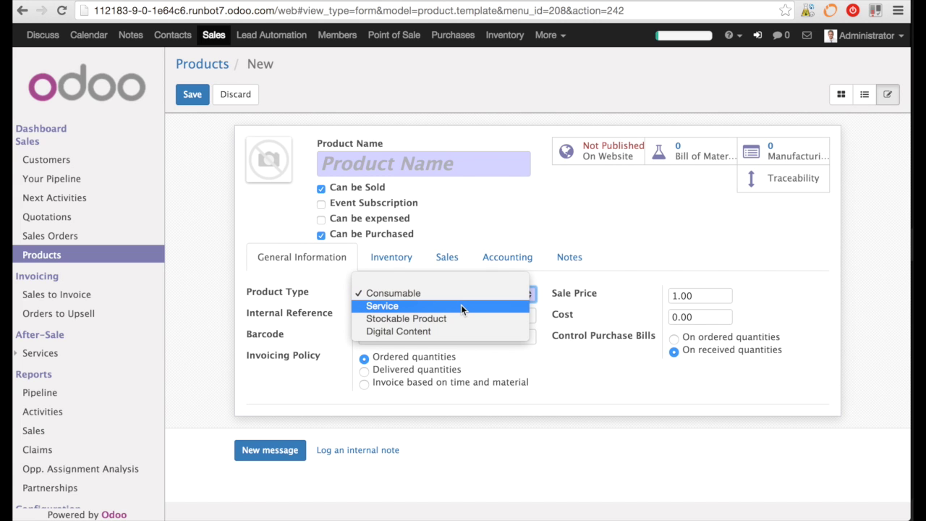
left_click(461, 305)
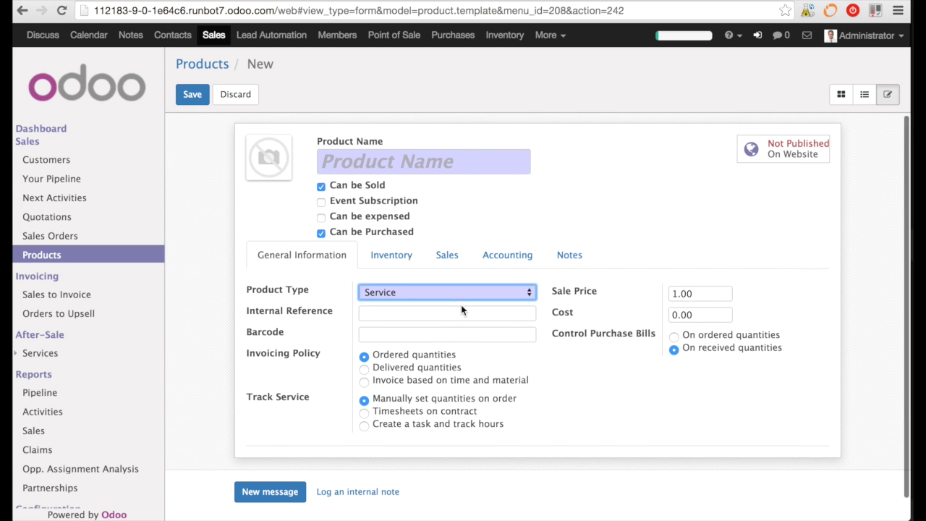
Step: Name the new service product "Invoice Order" and save it
scroll(461, 310, "down", 1)
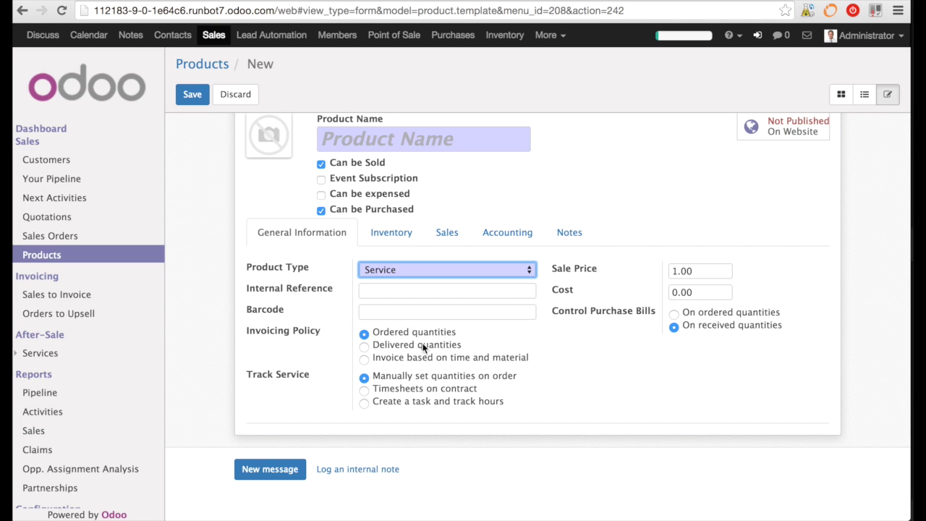
left_click(363, 142)
type("Order")
type("I")
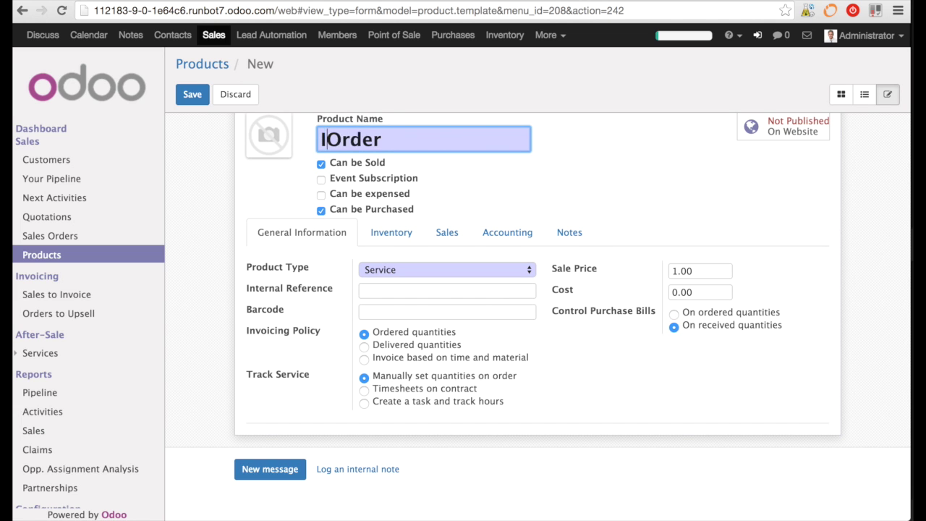
type("nvoice")
left_click(192, 95)
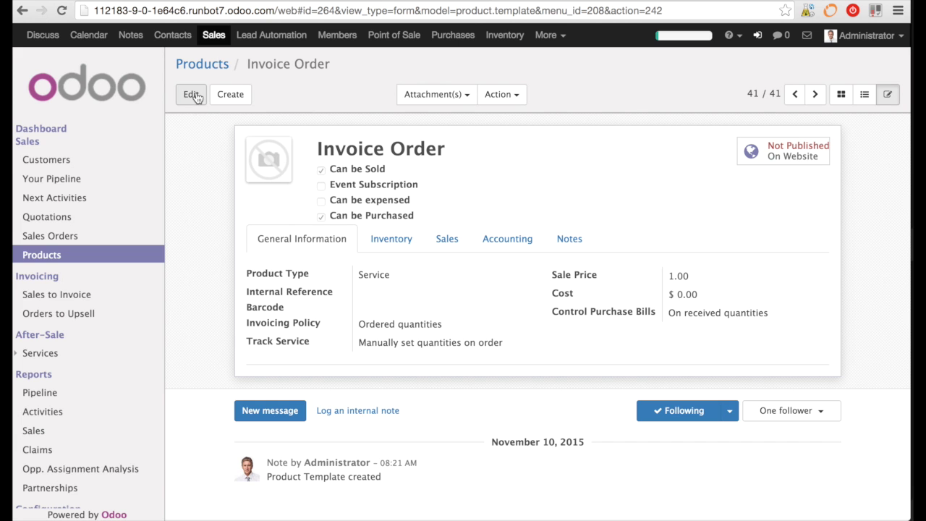
Step: Start a new sales order and enter the customer's name, selecting the matching existing customer
left_click(64, 236)
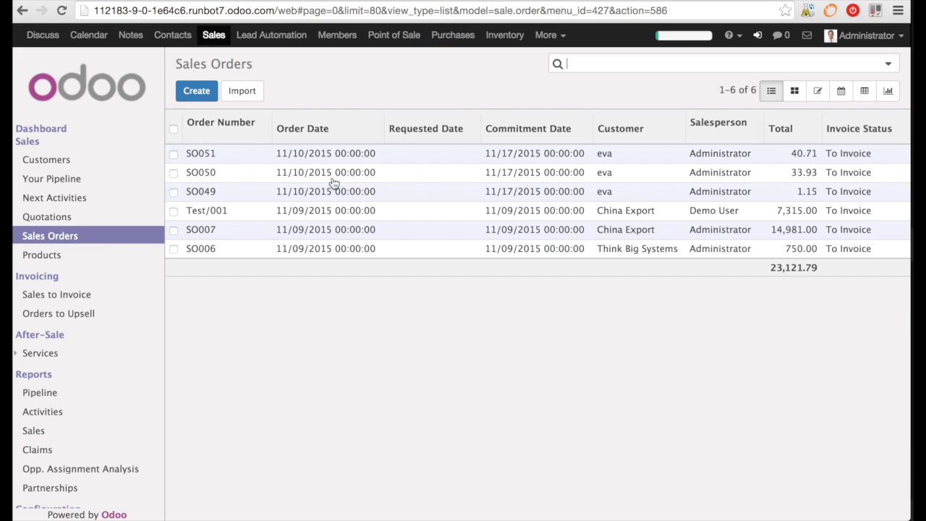
left_click(200, 93)
left_click(368, 200)
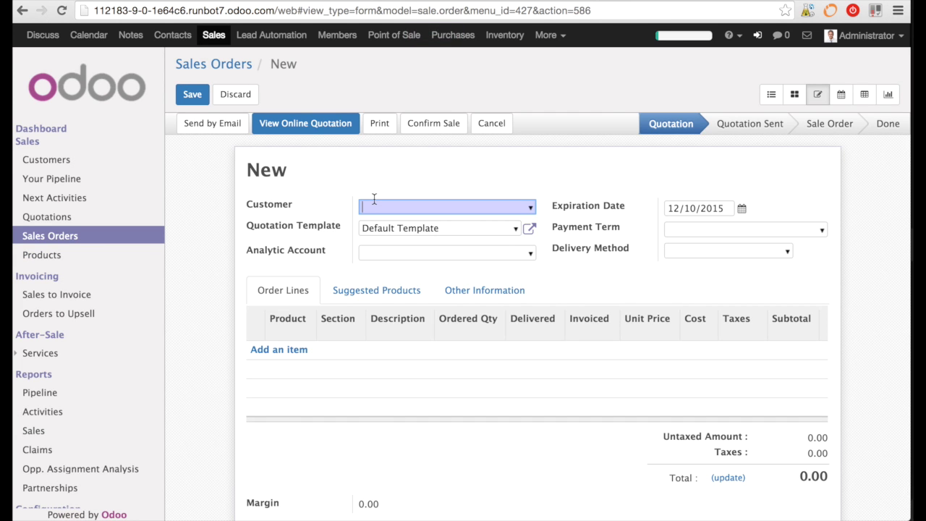
type("eva")
left_click(378, 223)
Step: Add an order line for the Invoice Order product with an ordered quantity of 10, then save and confirm the sale
left_click(290, 366)
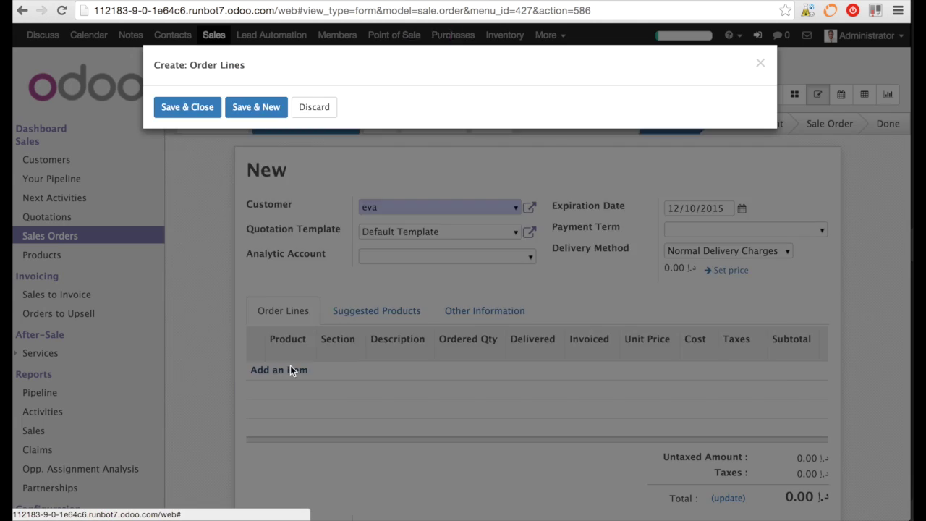
type("Invoi")
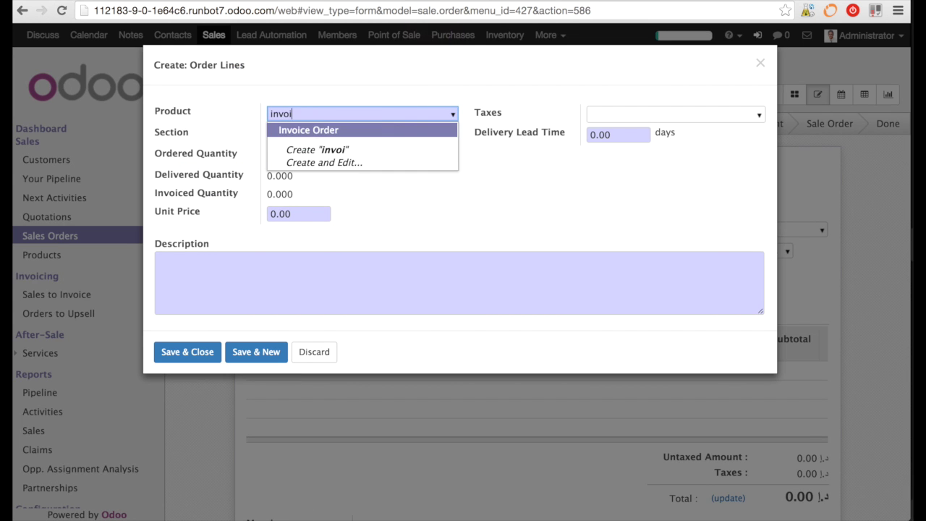
key("Return")
double_click(316, 165)
type("10")
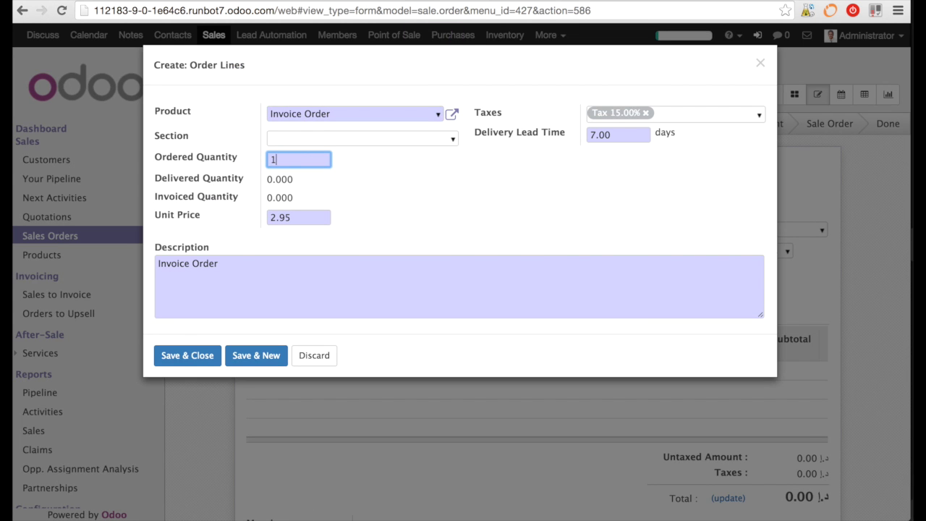
left_click(195, 355)
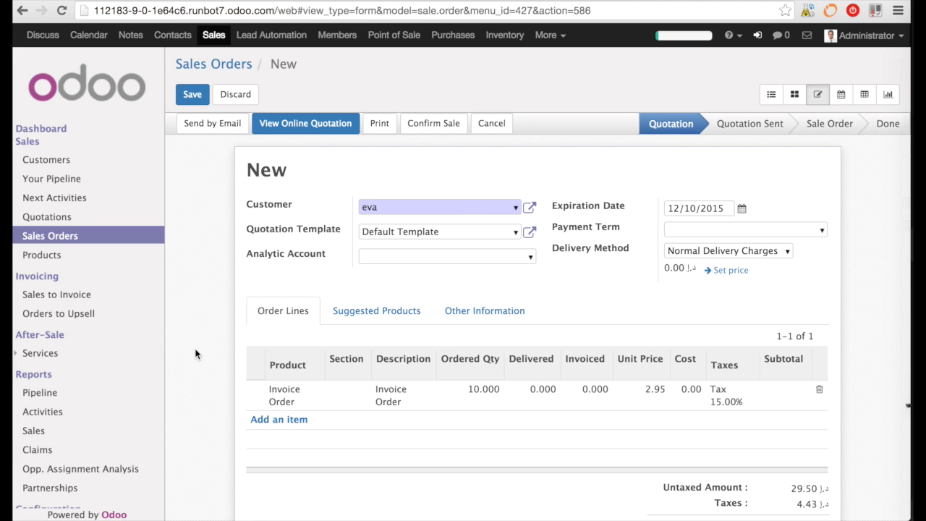
left_click(192, 95)
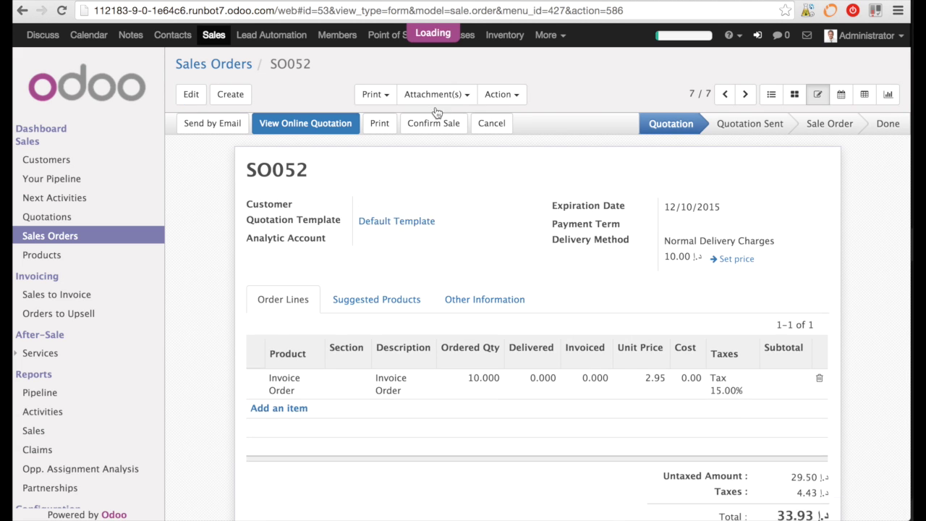
left_click(432, 123)
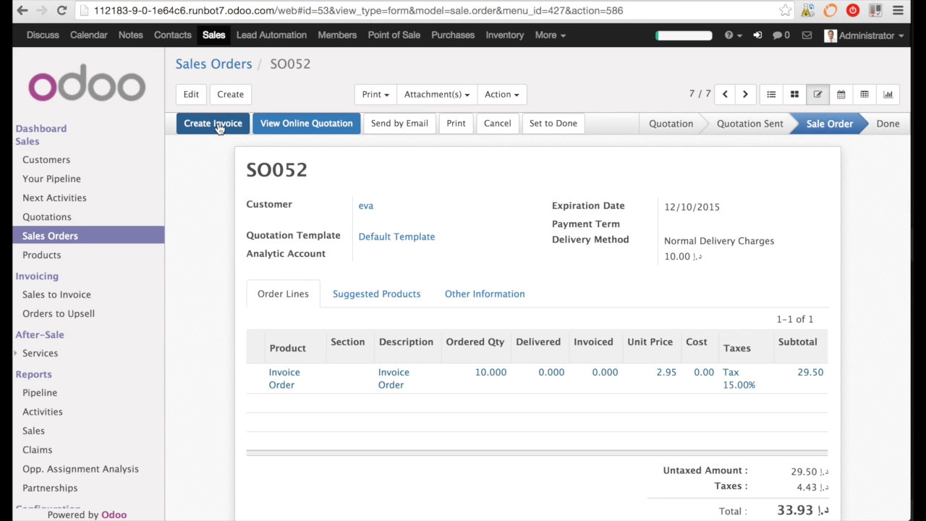
Step: Create and view an invoice for the order using the Invoiceable lines option, and validate it
left_click(219, 124)
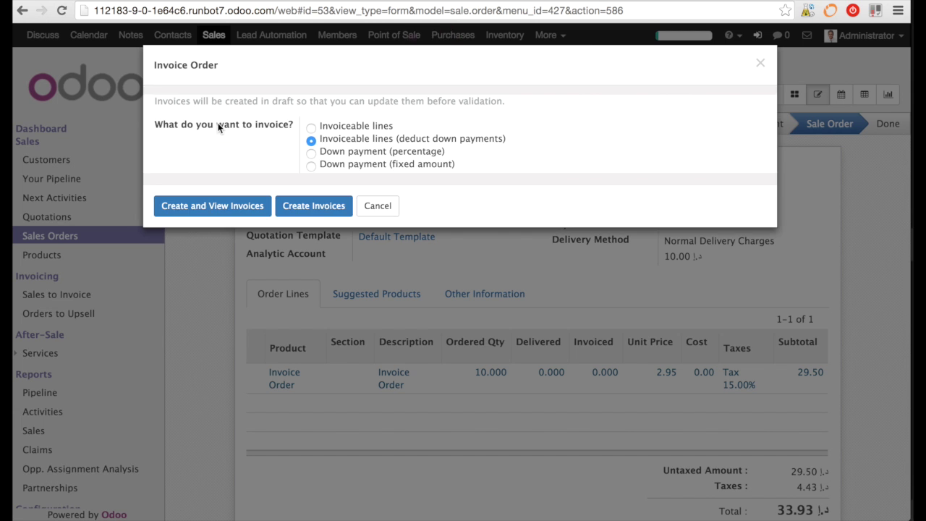
left_click(311, 127)
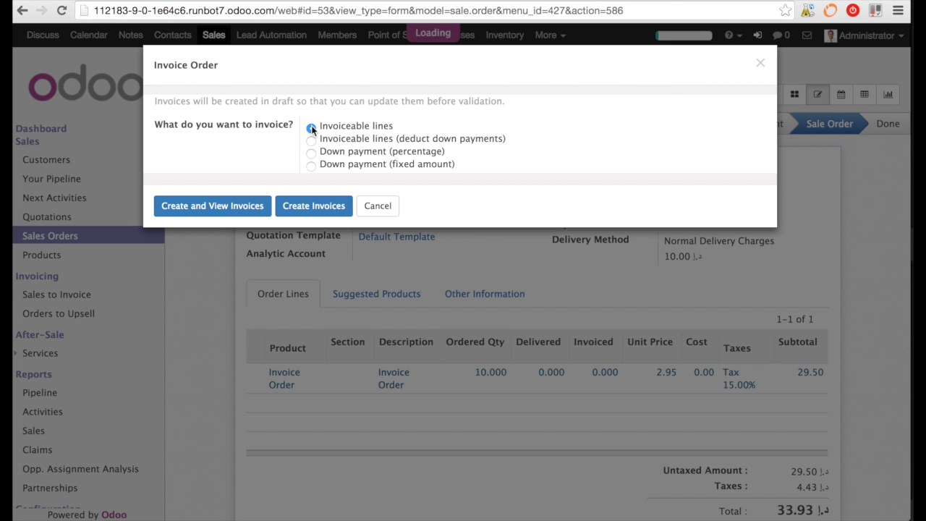
left_click(244, 207)
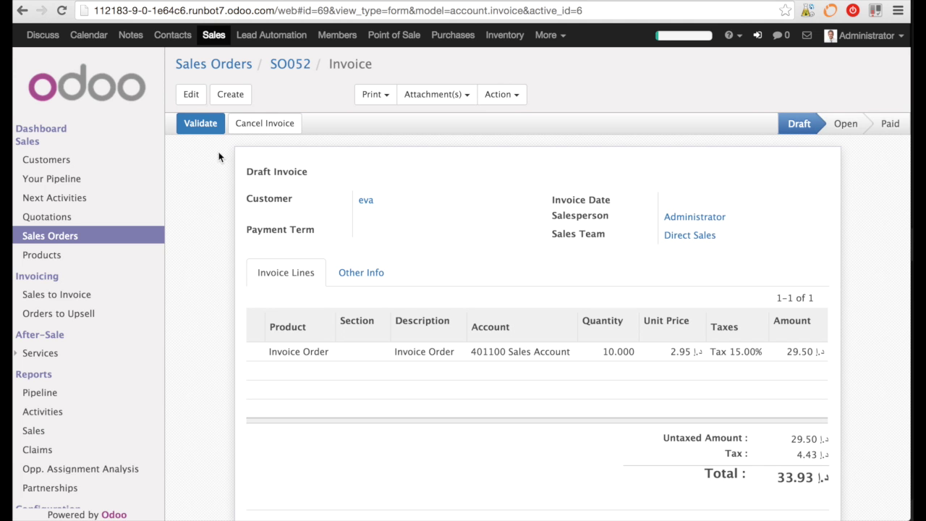
left_click(205, 121)
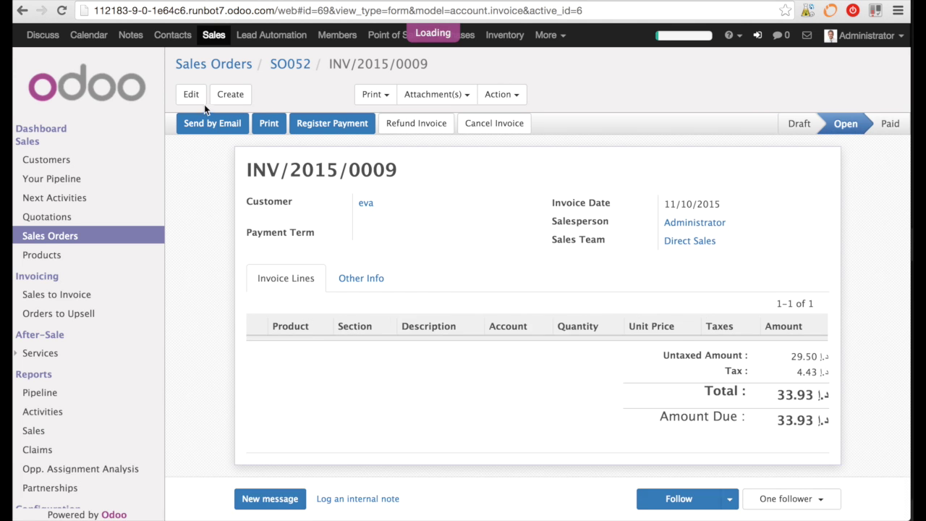
Step: Start another new product with product type Service and invoicing policy Delivered quantities
left_click(62, 257)
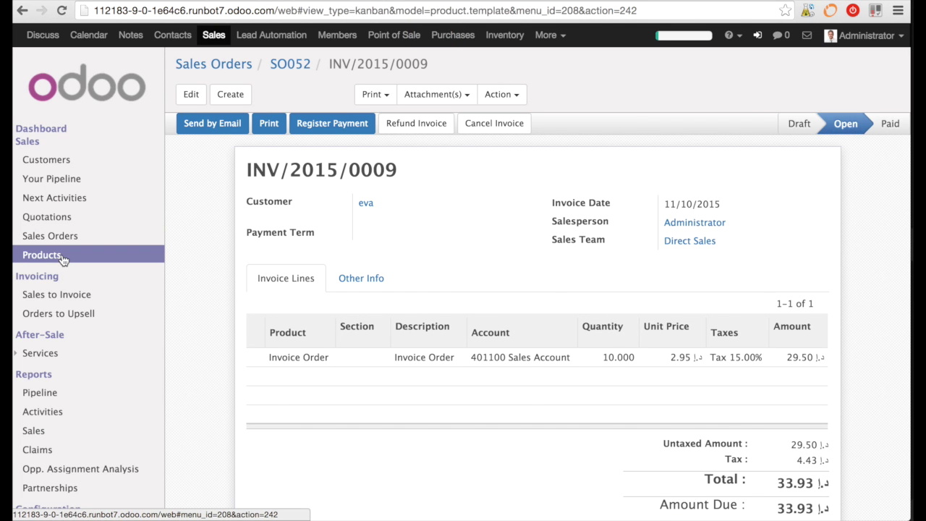
left_click(197, 92)
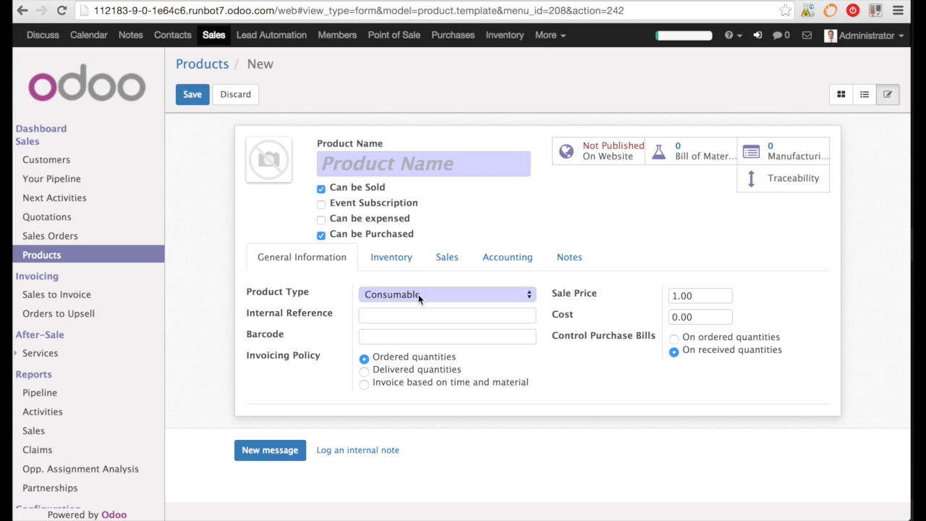
left_click(418, 294)
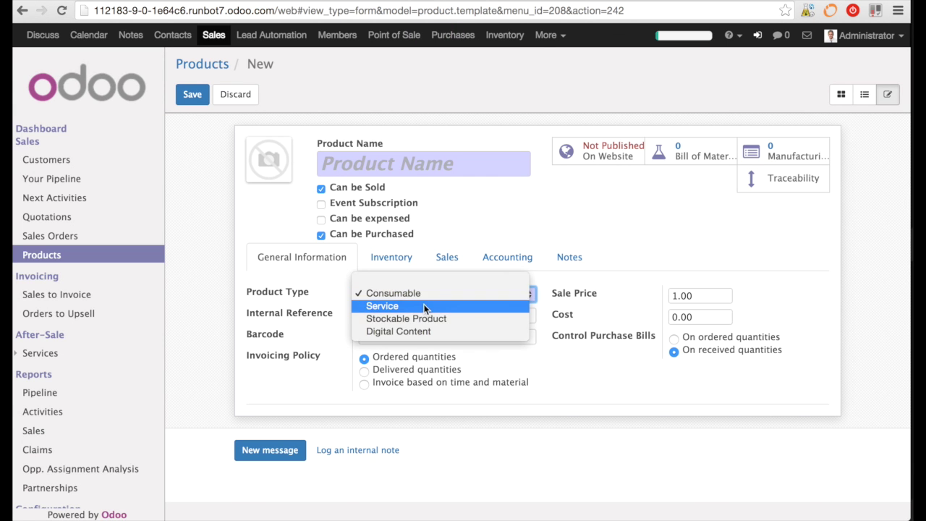
left_click(424, 306)
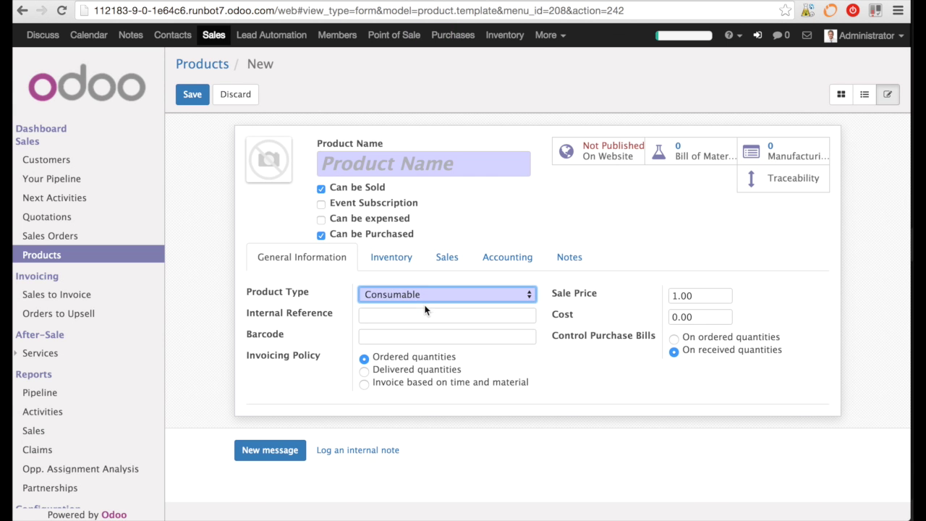
left_click(398, 371)
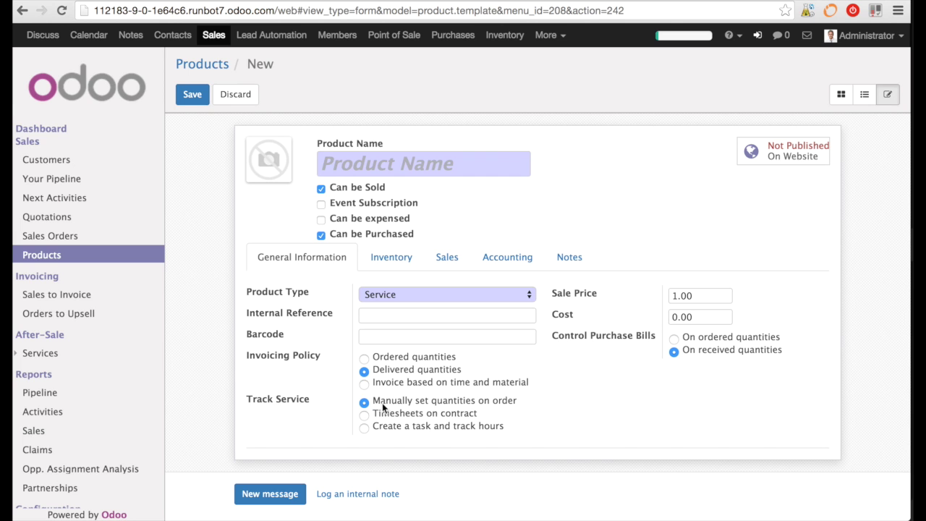
Step: Name the delivered-quantities service product "Manual deliver" and save it
left_click(350, 166)
type("Manual deliver")
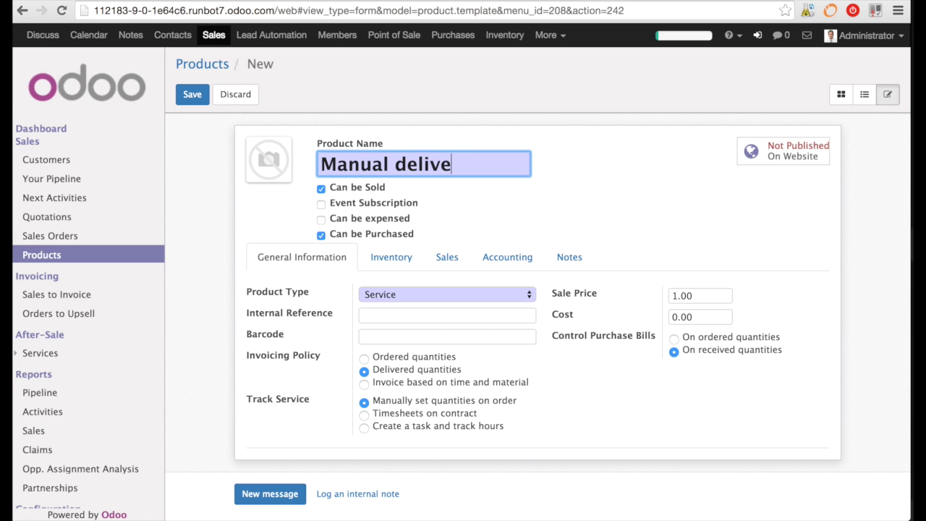
left_click(193, 94)
Step: Start a second sales order for the same customer as the previous order
left_click(62, 236)
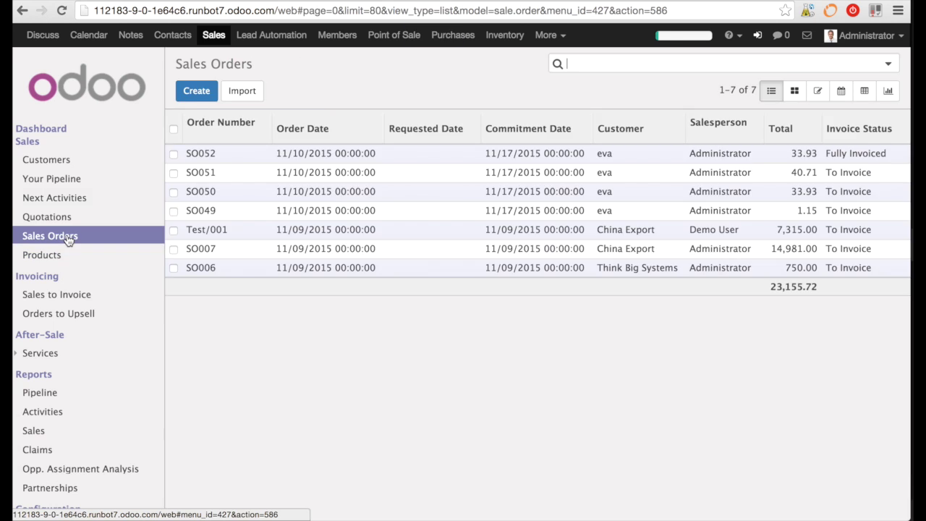
left_click(193, 94)
type("eva")
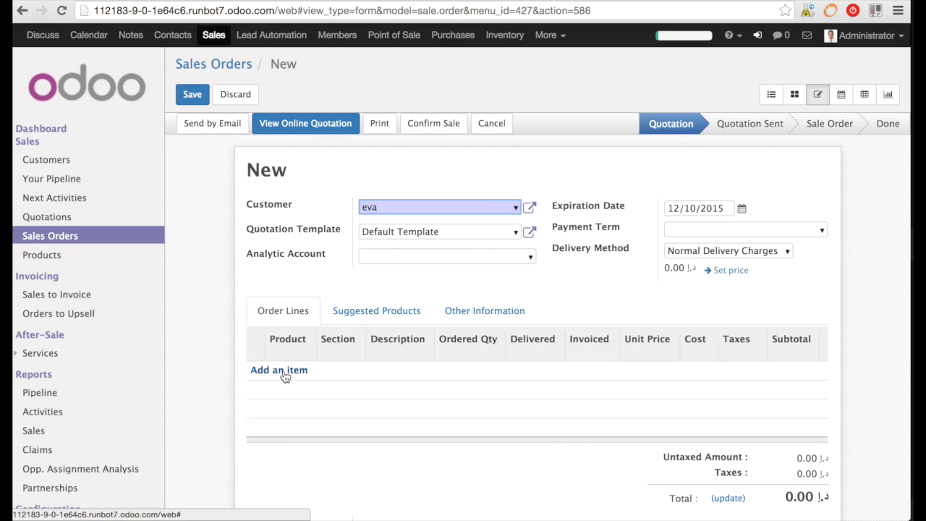
Step: Add an order line for the Manual deliver product with an ordered quantity of 30, then save and confirm the sale
left_click(283, 371)
type("man")
key("Down")
key("Down")
left_click(304, 155)
left_click(304, 153)
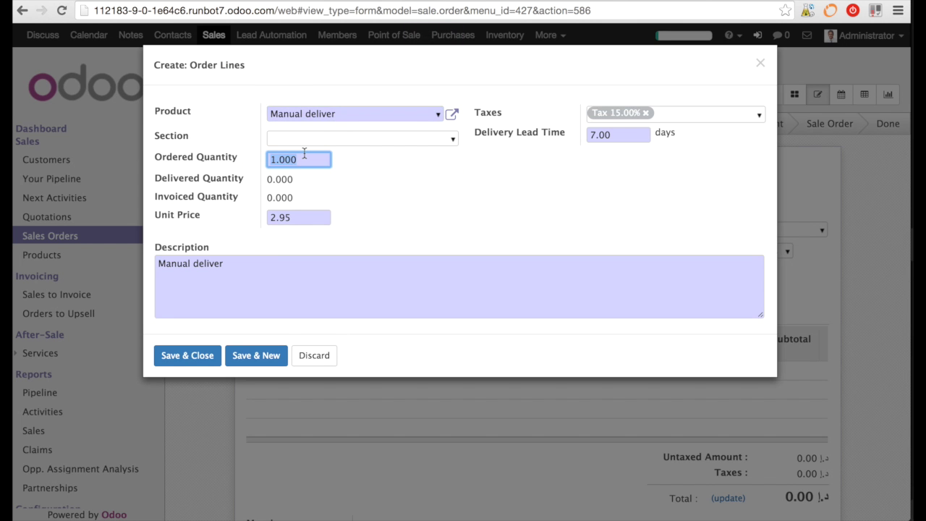
type("30")
left_click(184, 353)
left_click(190, 96)
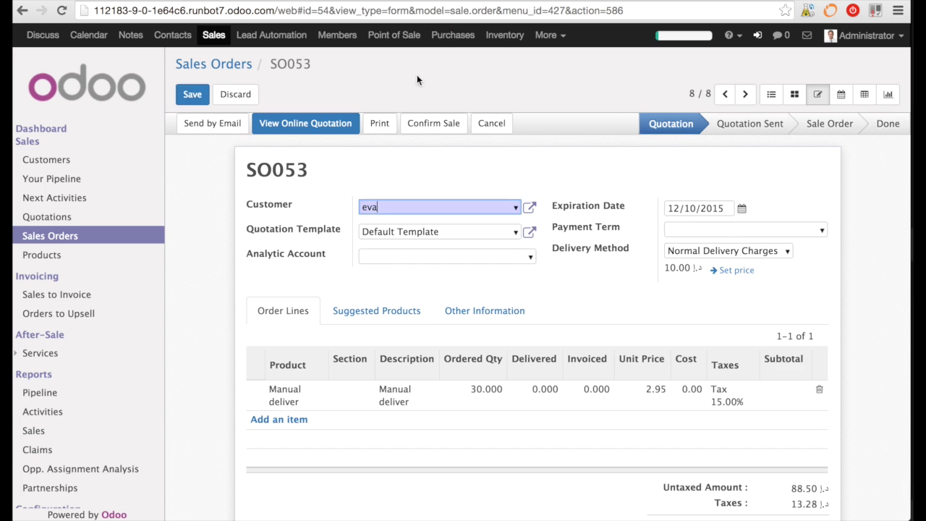
left_click(435, 124)
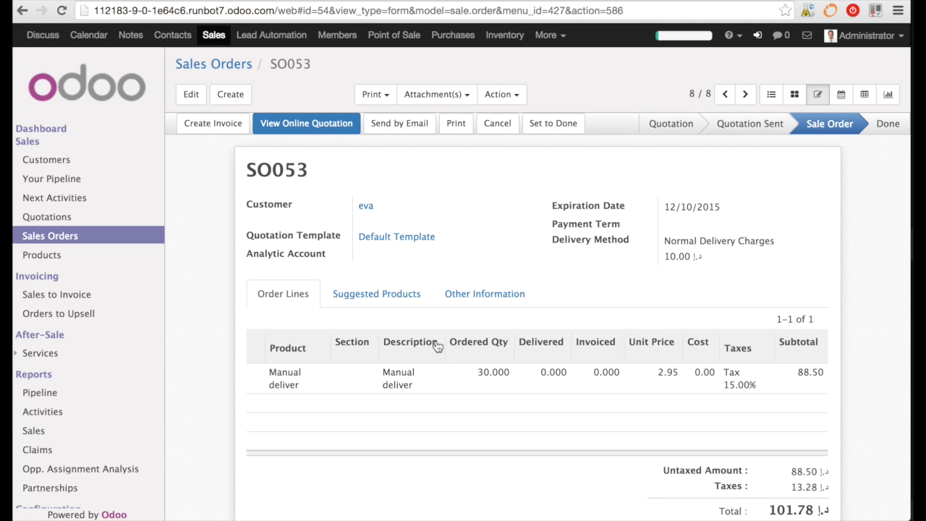
Step: Edit the confirmed order and set the Manual deliver line's delivered quantity to 10
left_click(191, 94)
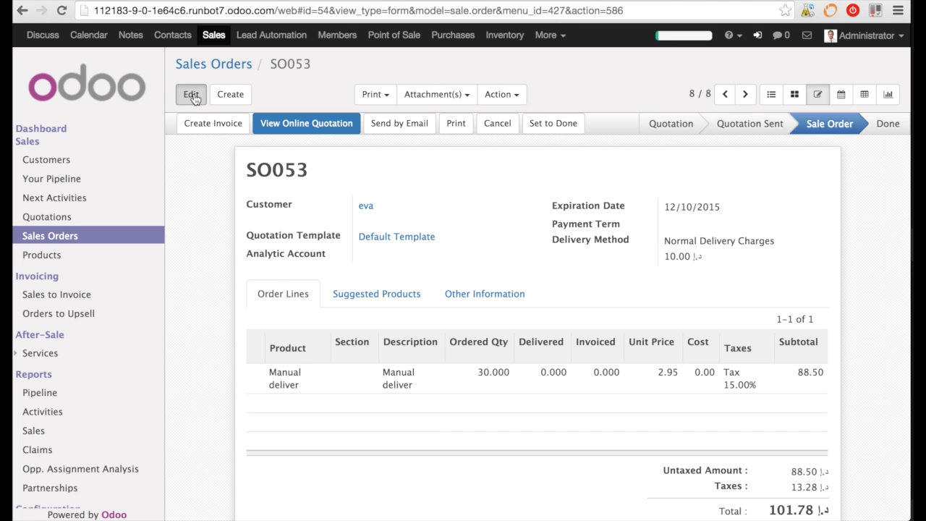
left_click(537, 377)
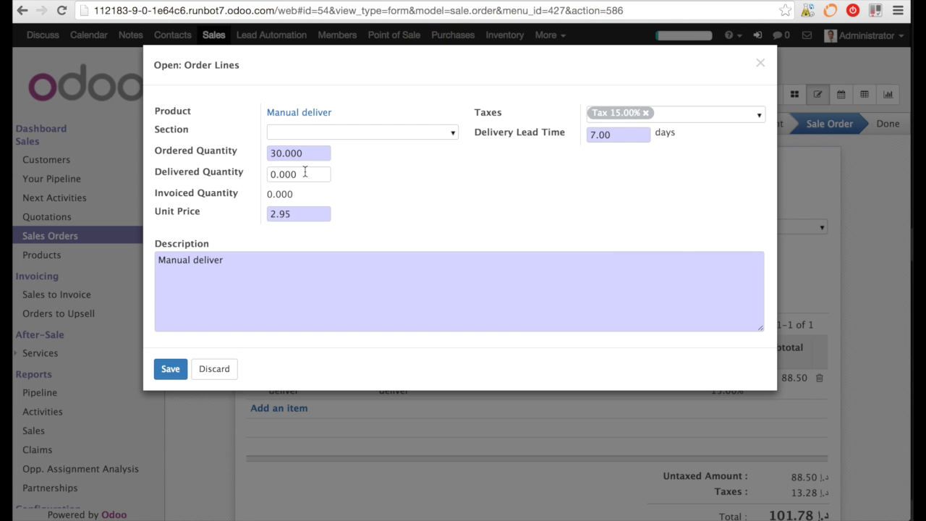
left_click(307, 172)
type("10")
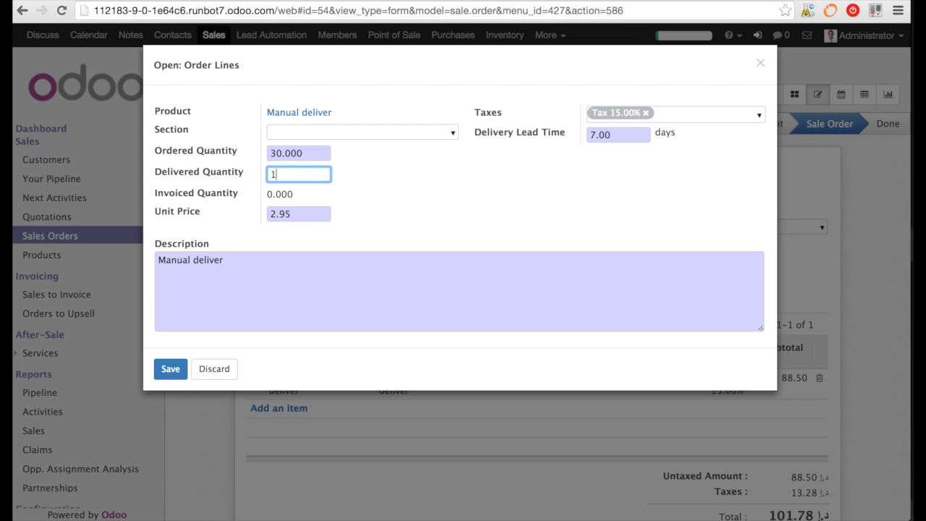
left_click(174, 369)
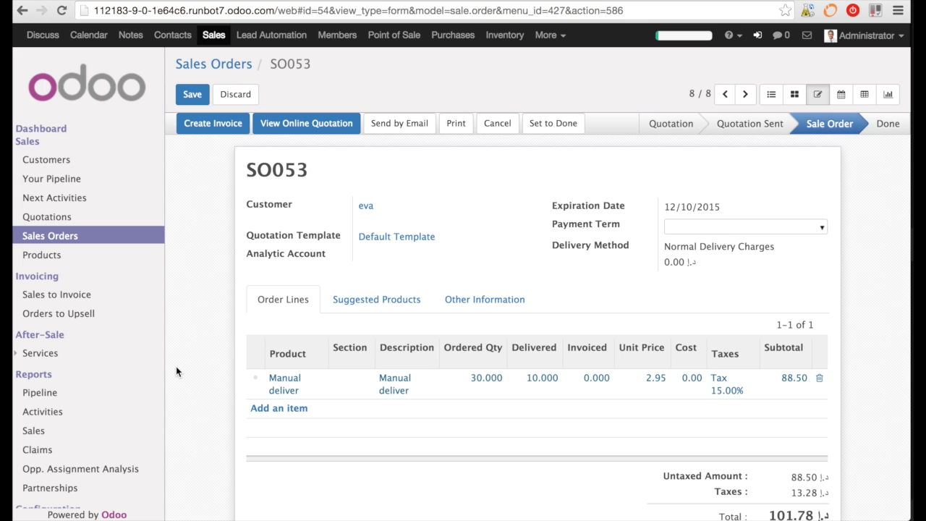
Step: Create an invoice for the Manual deliver order's invoiceable lines and validate it
left_click(216, 127)
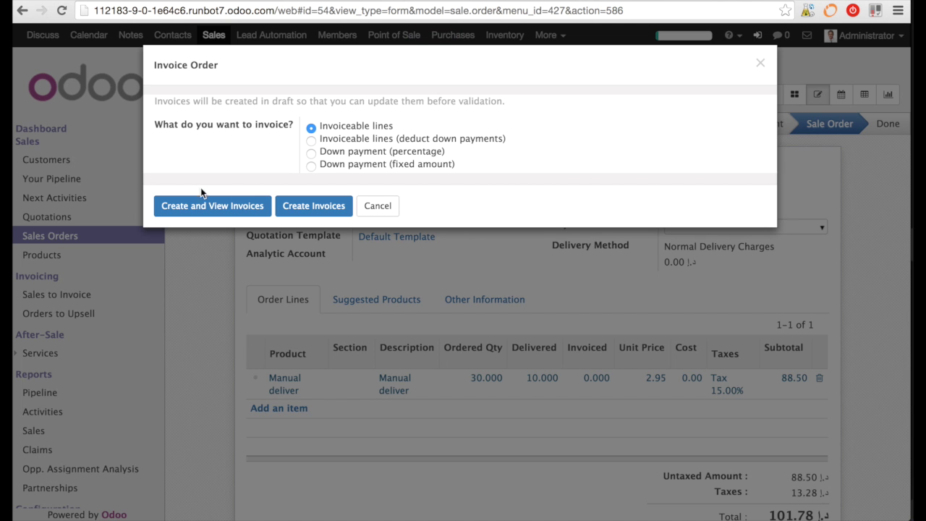
left_click(225, 207)
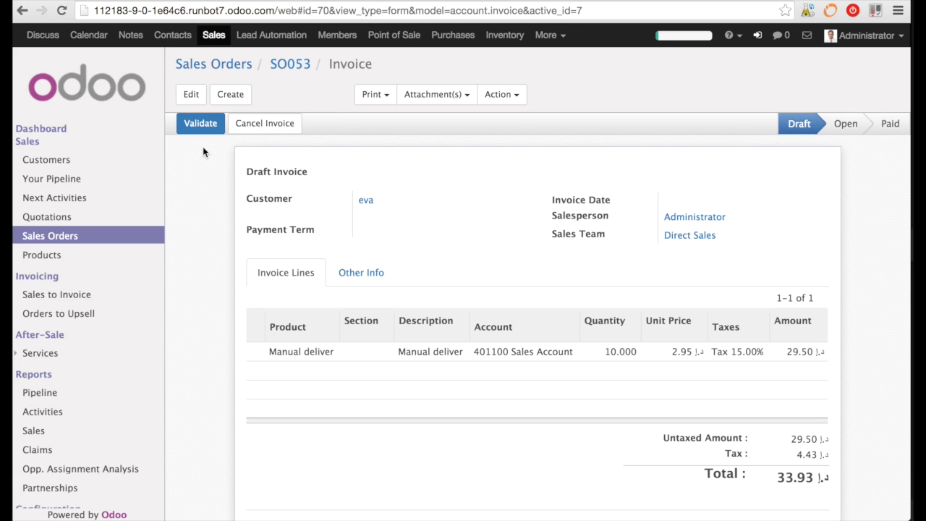
left_click(200, 126)
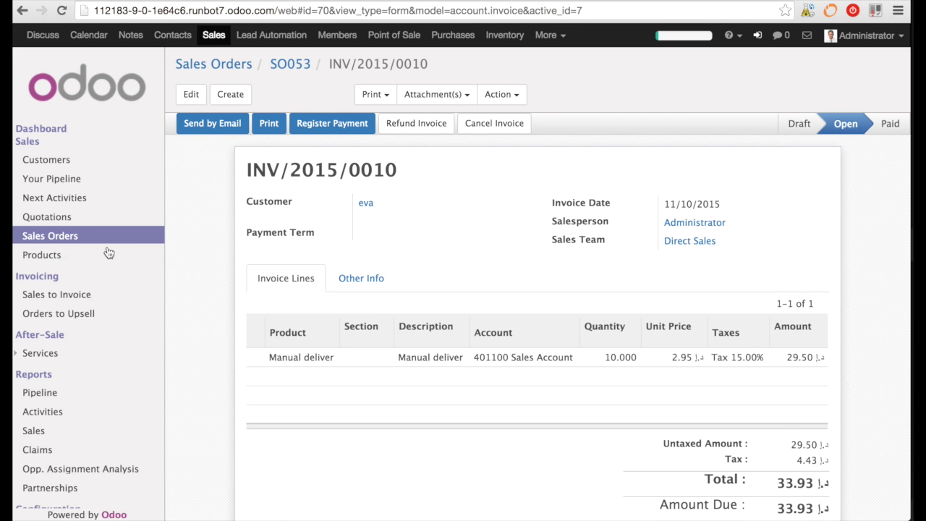
Step: Start a new product of type Service with service tracking set to Create a task and track hours
left_click(49, 257)
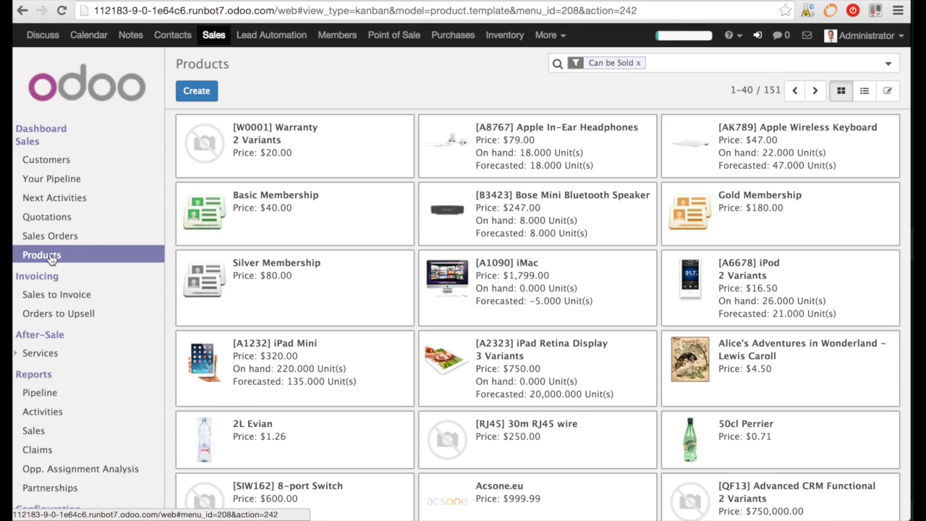
left_click(198, 94)
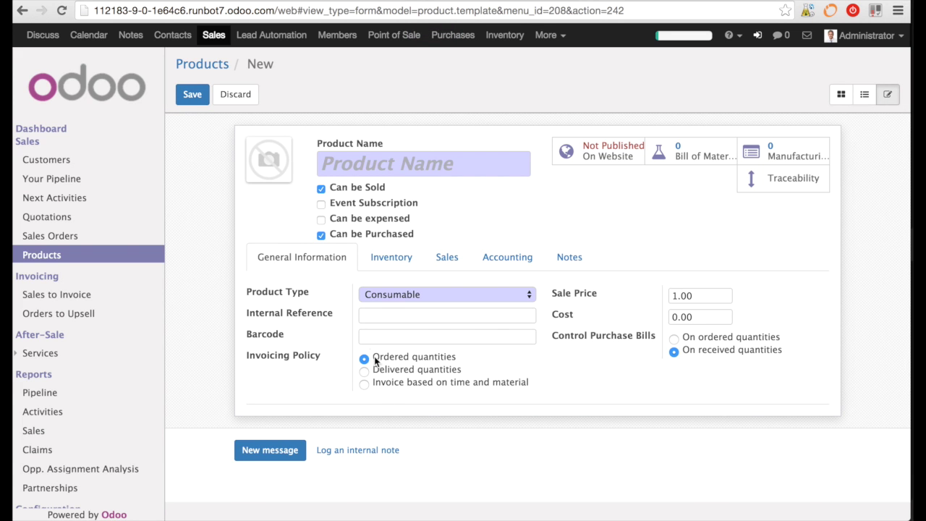
left_click(395, 295)
key("Escape")
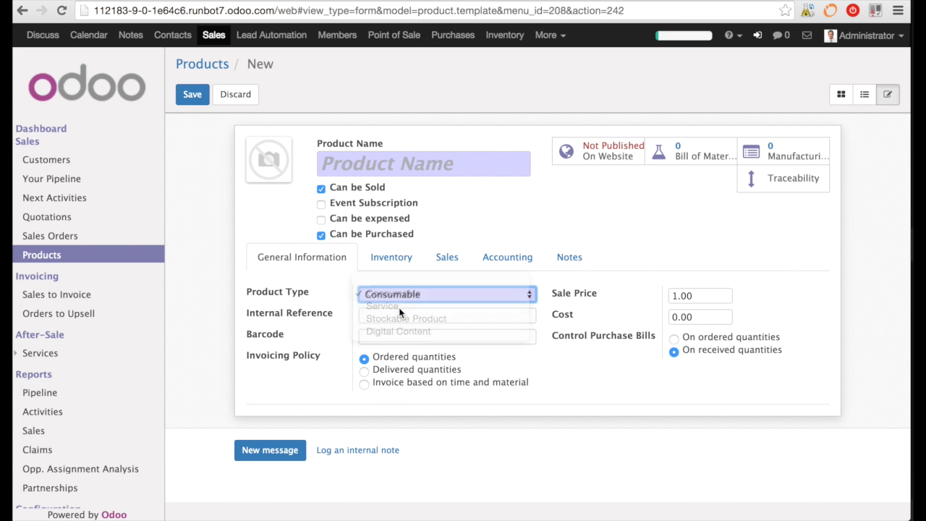
key("Down")
scroll(409, 382, "down", 1)
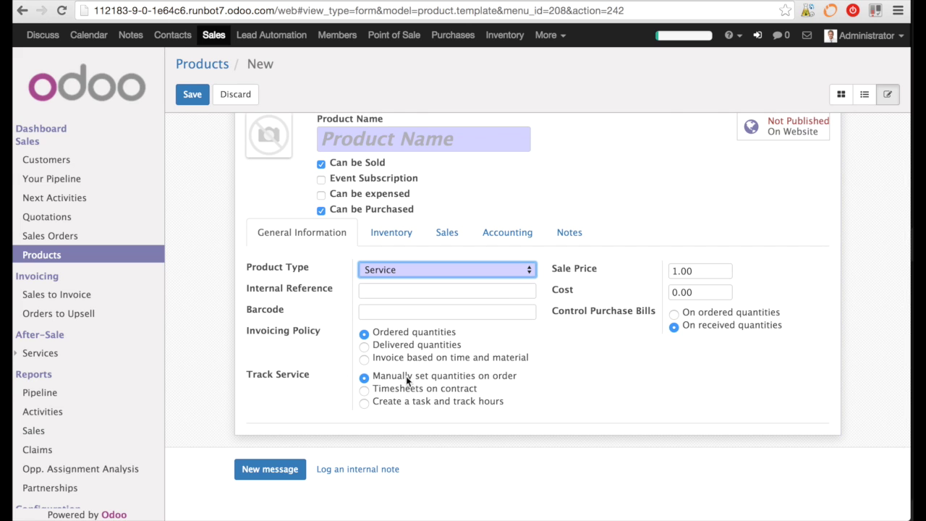
left_click(364, 403)
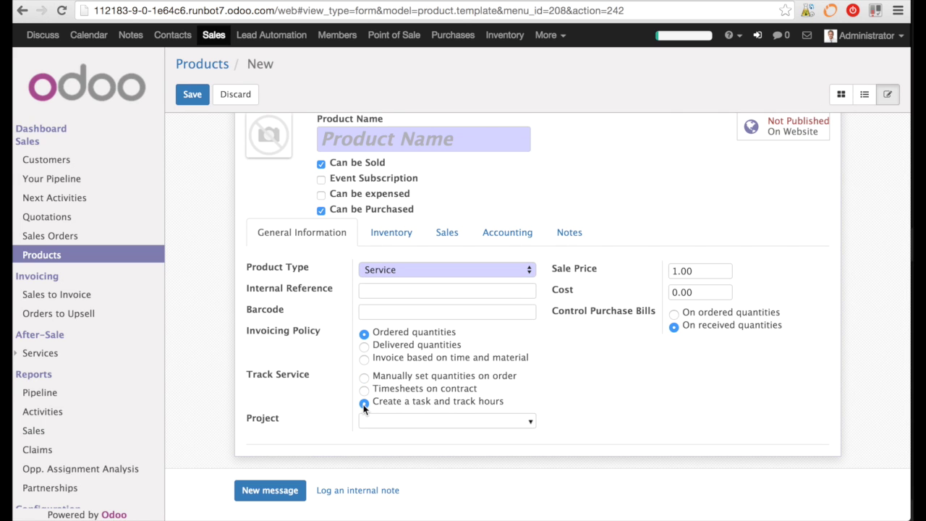
Step: Name the product "task and hours", set its invoicing policy to Delivered quantities, and save it
left_click(374, 139)
type("task")
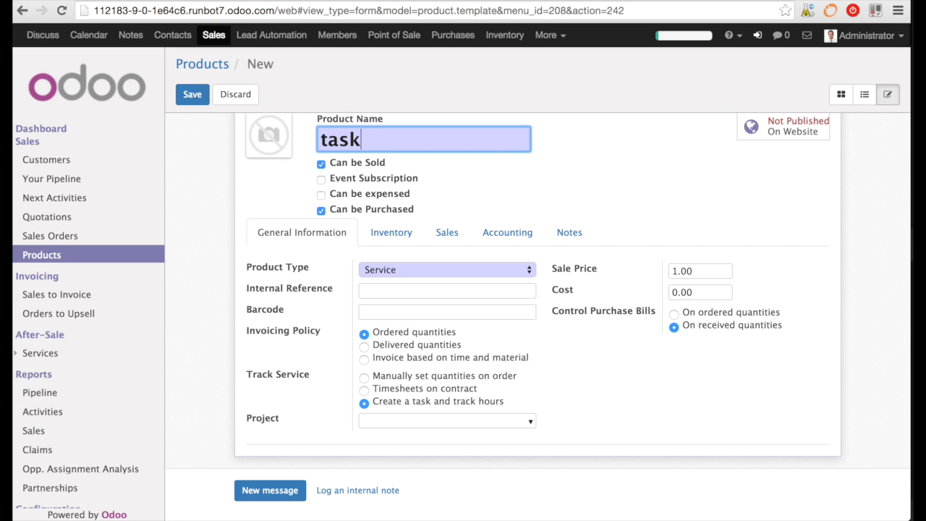
type(" and hours")
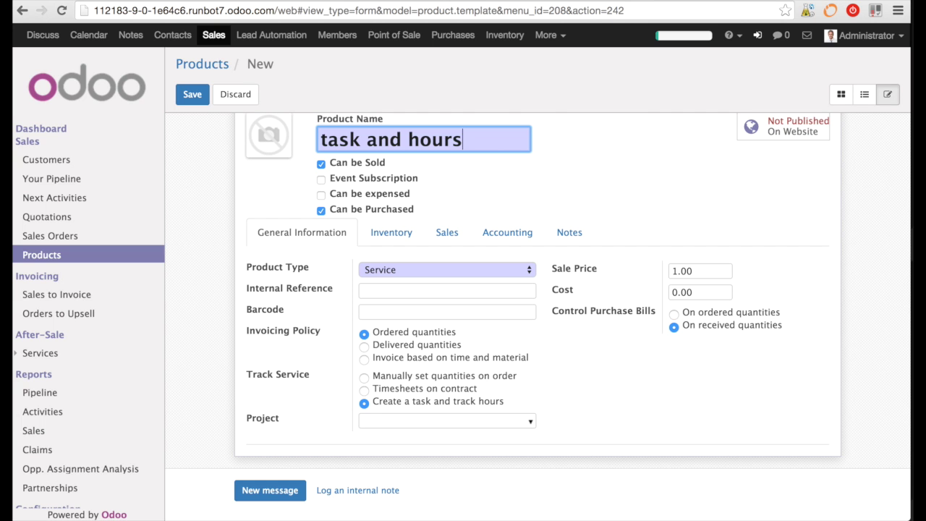
left_click(364, 346)
left_click(193, 95)
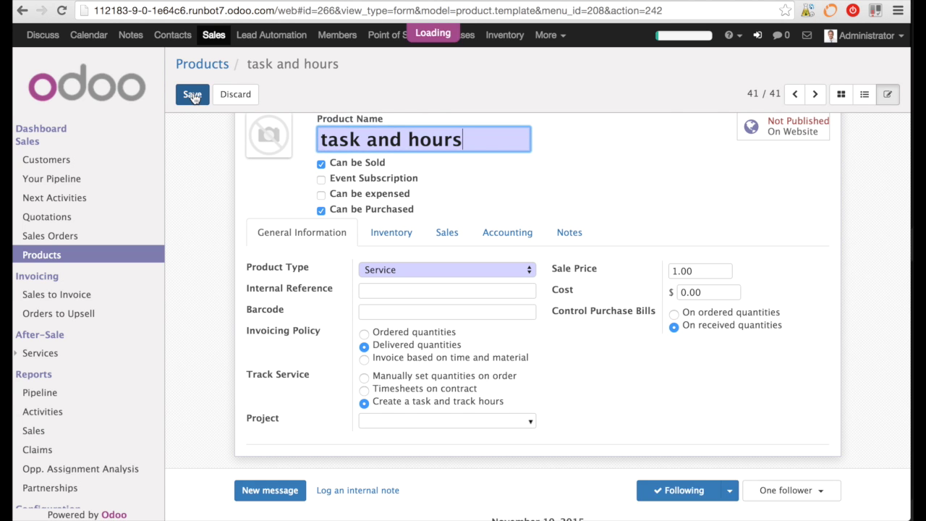
Step: Start a new sales order for the same customer as the previous orders
left_click(50, 235)
left_click(196, 91)
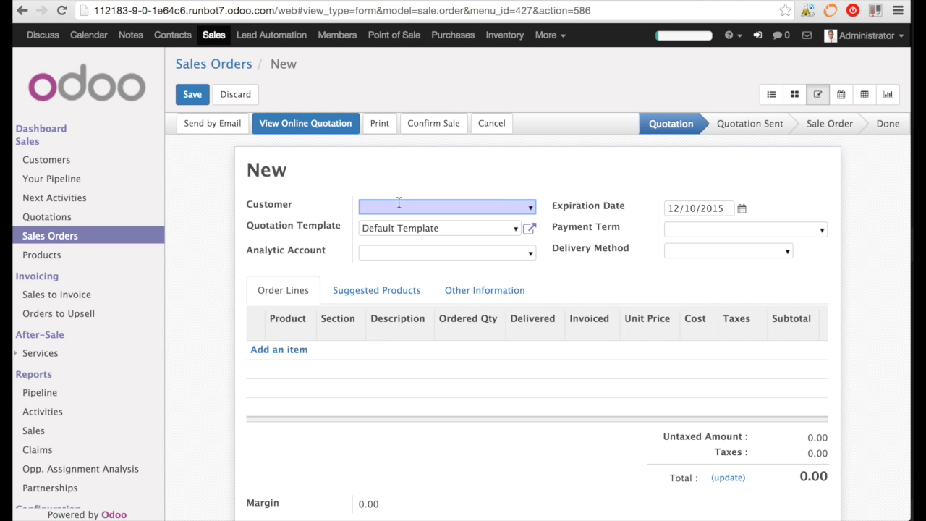
type("agr")
left_click(384, 218)
Step: Add an order line for the task and hours product with an ordered quantity of 67, then save the quotation
left_click(278, 350)
type("tas")
key("Down")
key("Return")
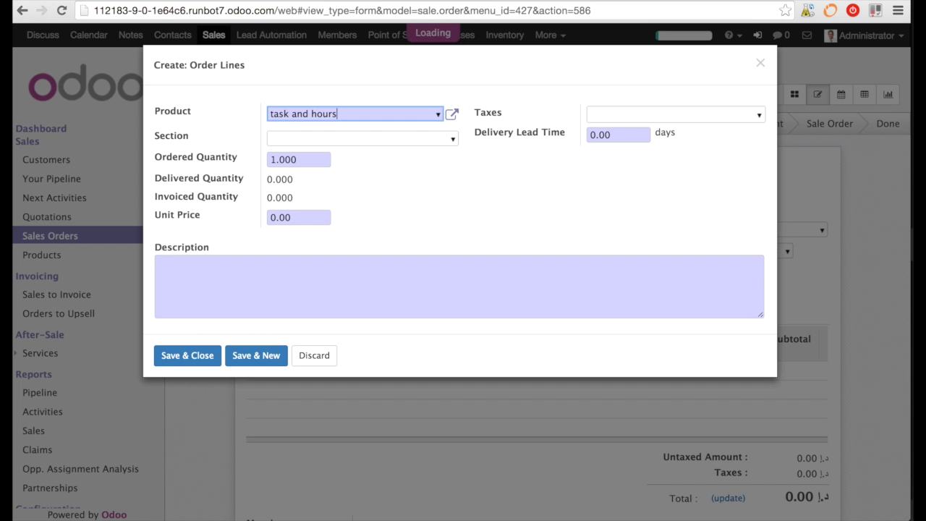
left_click(320, 159)
type("67")
left_click(203, 357)
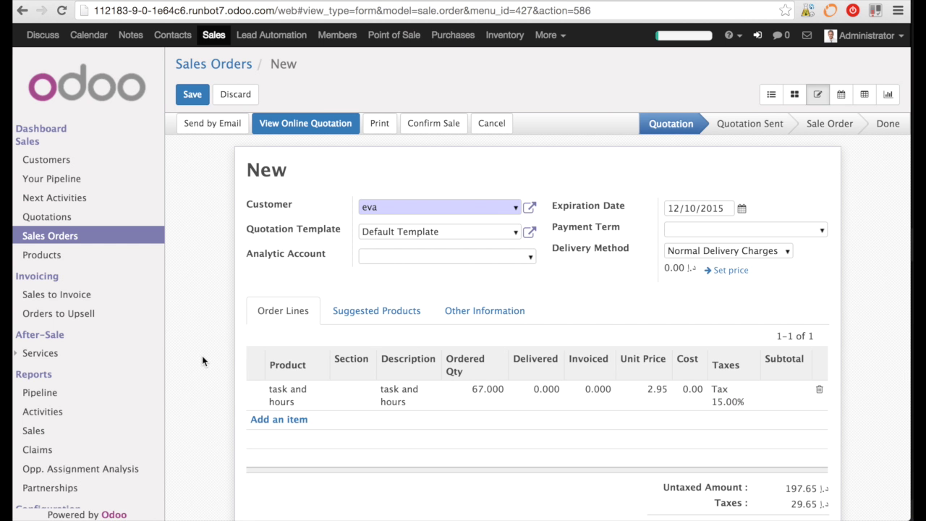
left_click(194, 94)
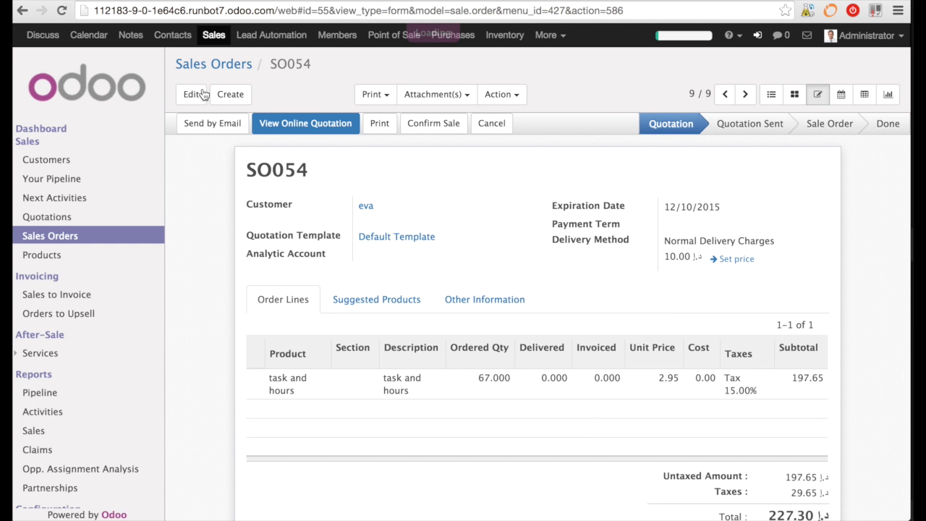
Step: Open the project tasks list and search for tasks matching "so"
left_click(559, 37)
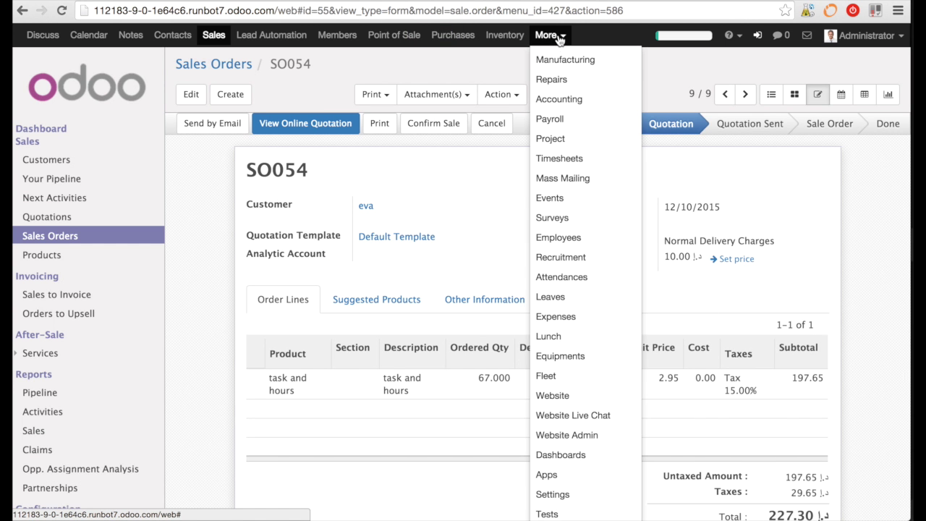
left_click(568, 143)
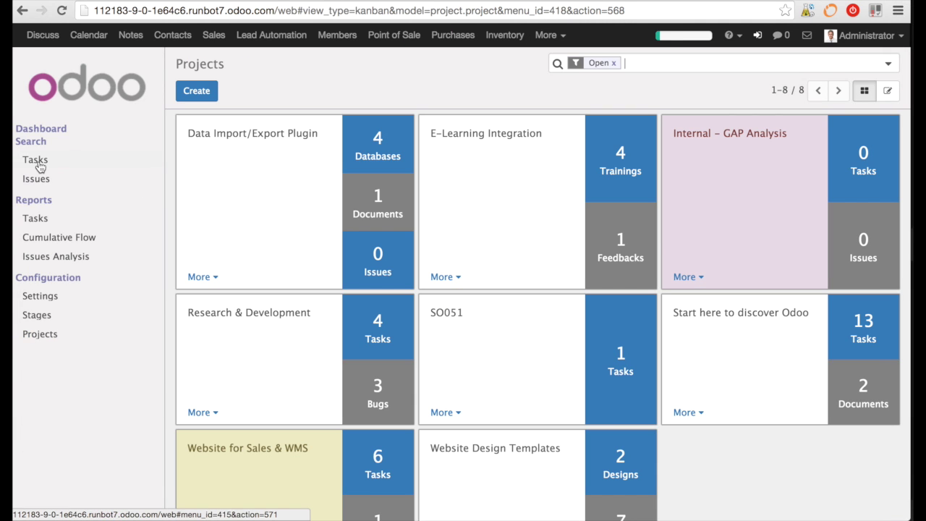
left_click(36, 160)
type("s")
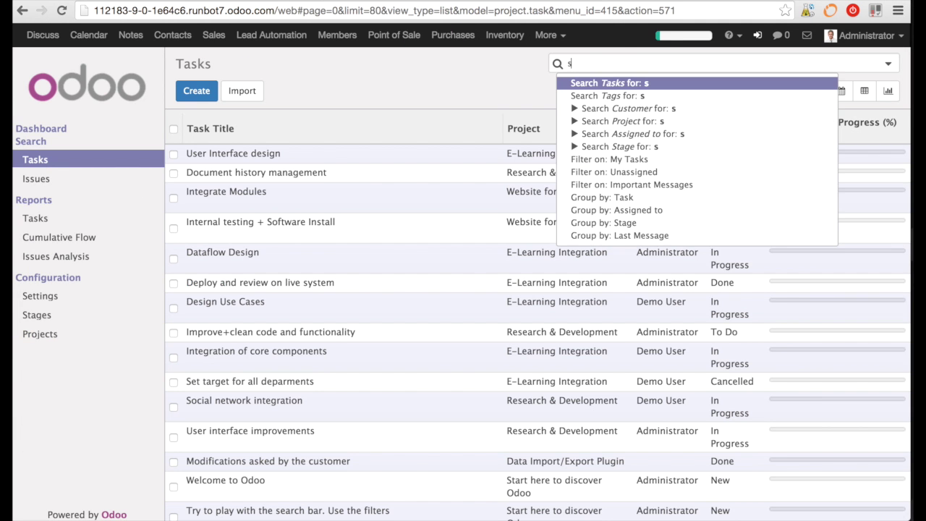
key("Return")
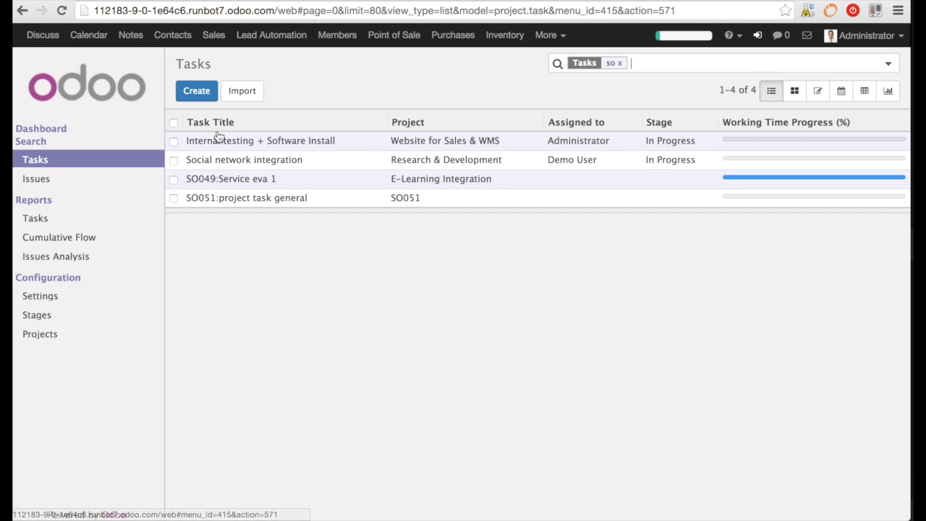
Step: Return to the task and hours quotation and confirm the sale
left_click(212, 150)
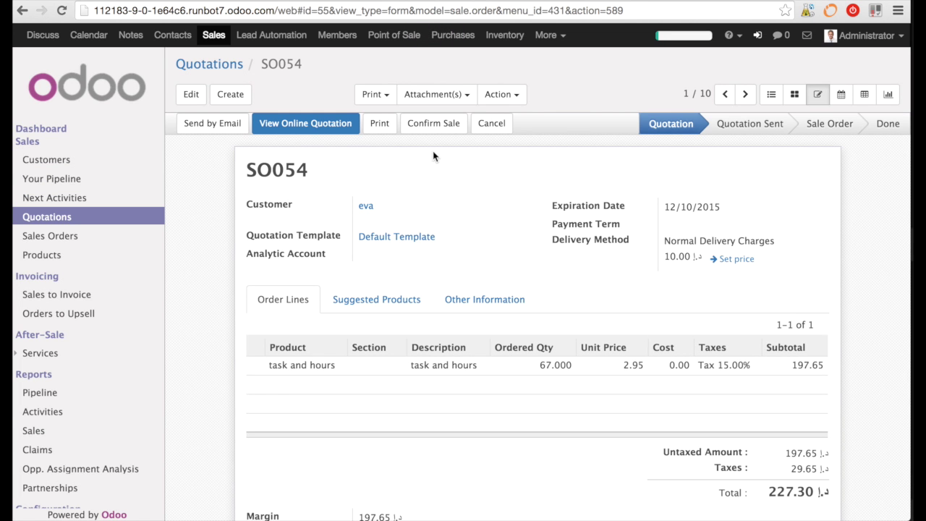
left_click(443, 123)
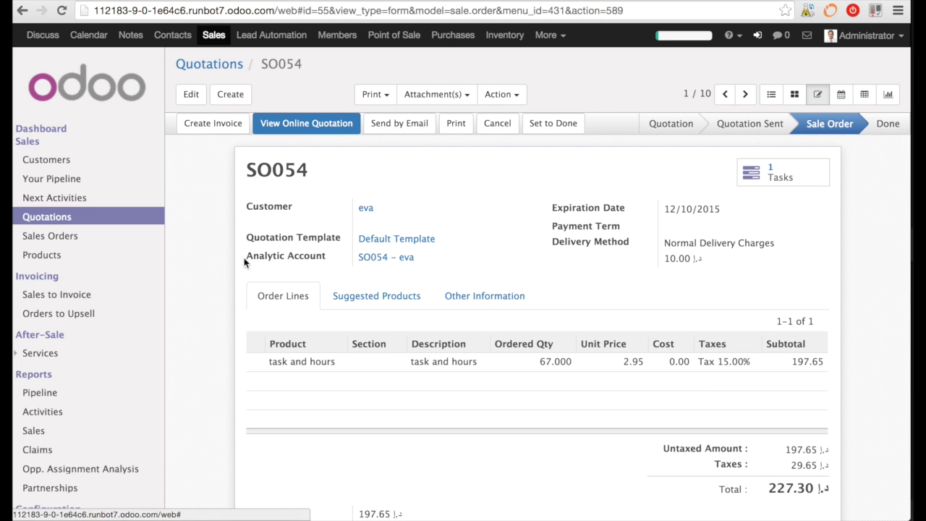
Step: Filter the project tasks by "so" and open the timesheets of the confirmed order's task and hours task
left_click(387, 258)
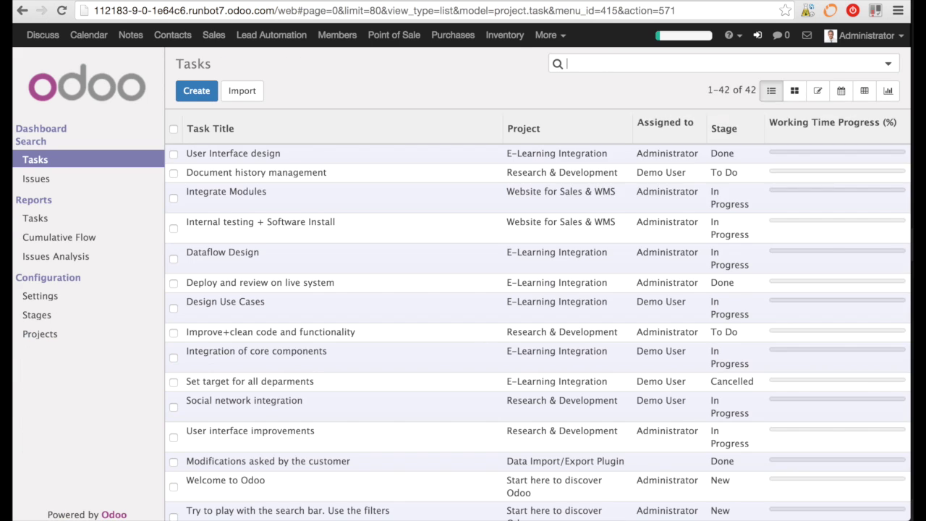
type("so")
key("Return")
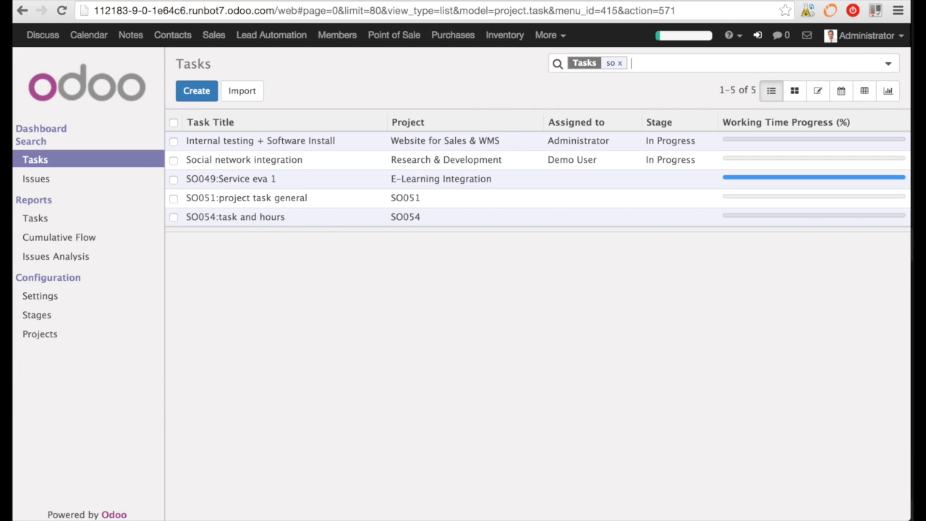
left_click(259, 217)
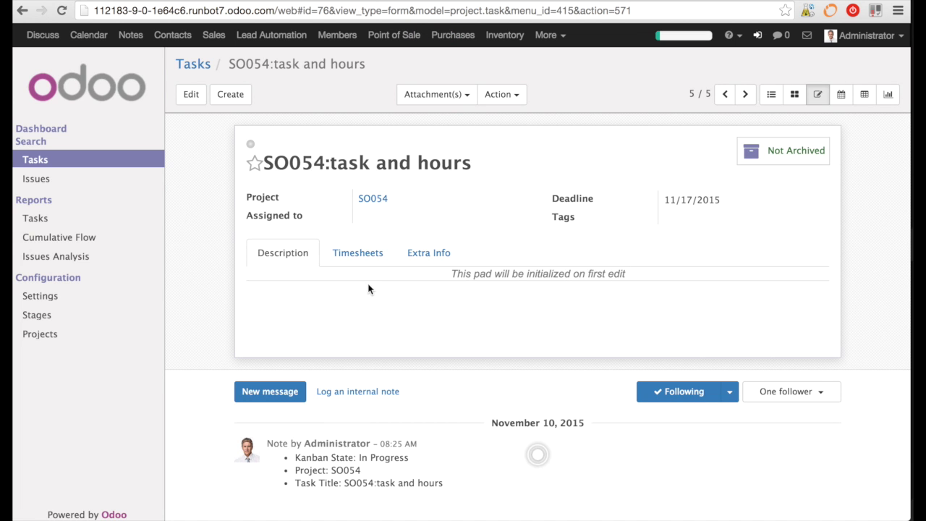
left_click(359, 253)
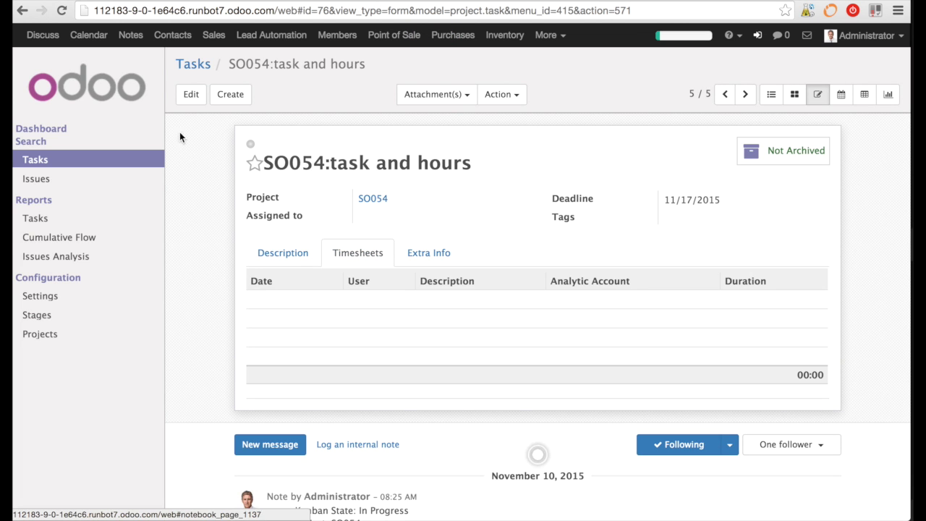
Step: Add a timesheet line to the task described "test and demo" with a duration of 02:10, and save
left_click(191, 94)
left_click(292, 314)
left_click(444, 314)
type("te")
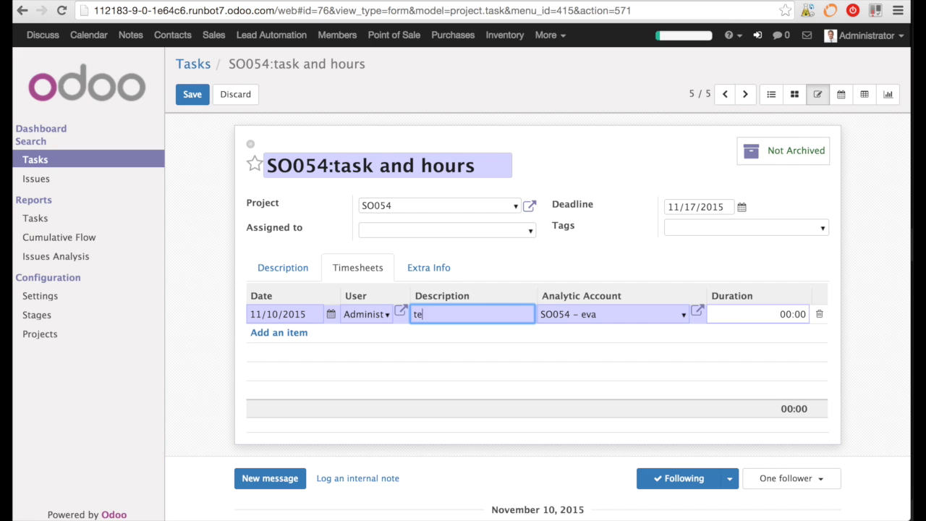
type("st and demo")
key("Tab")
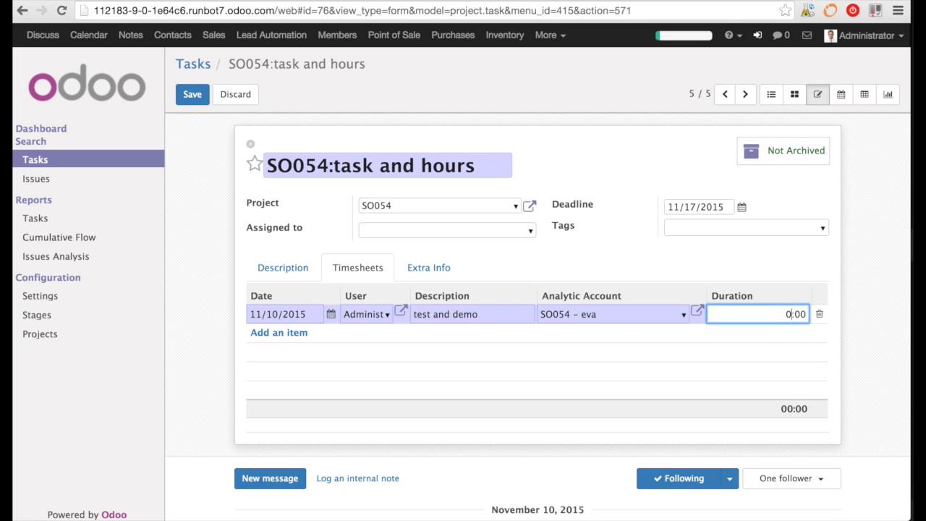
type("02:10")
left_click(192, 94)
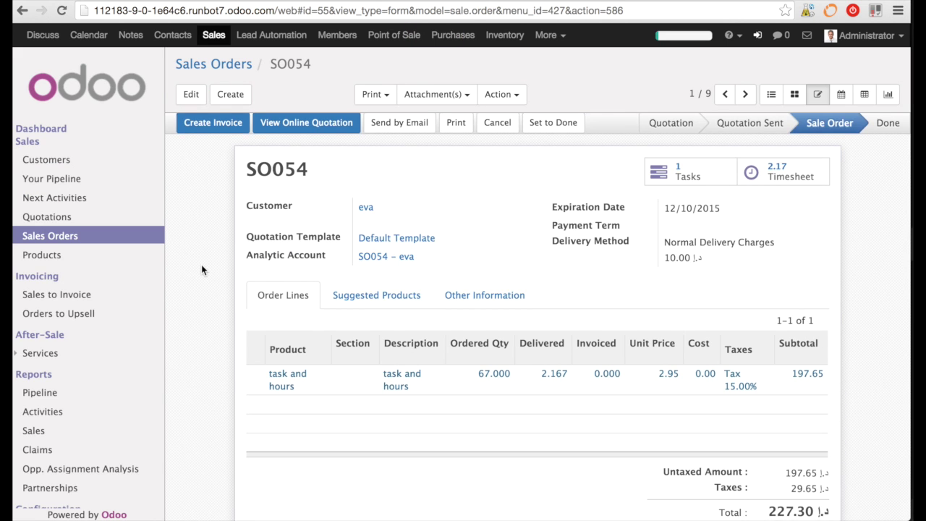
Step: Check the delivered quantity on the task and hours sales order, then create and view an invoice for its invoiceable lines
scroll(201, 264, "down", 1)
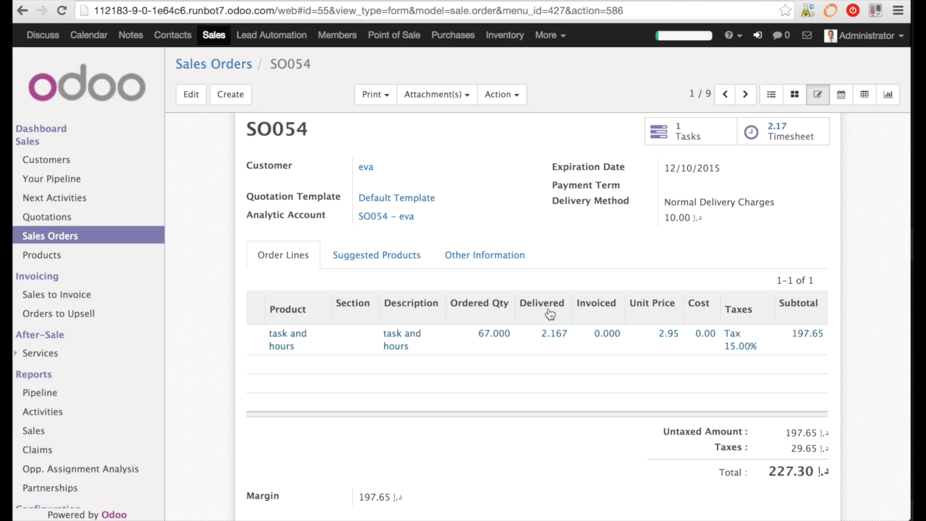
scroll(196, 176, "up", 1)
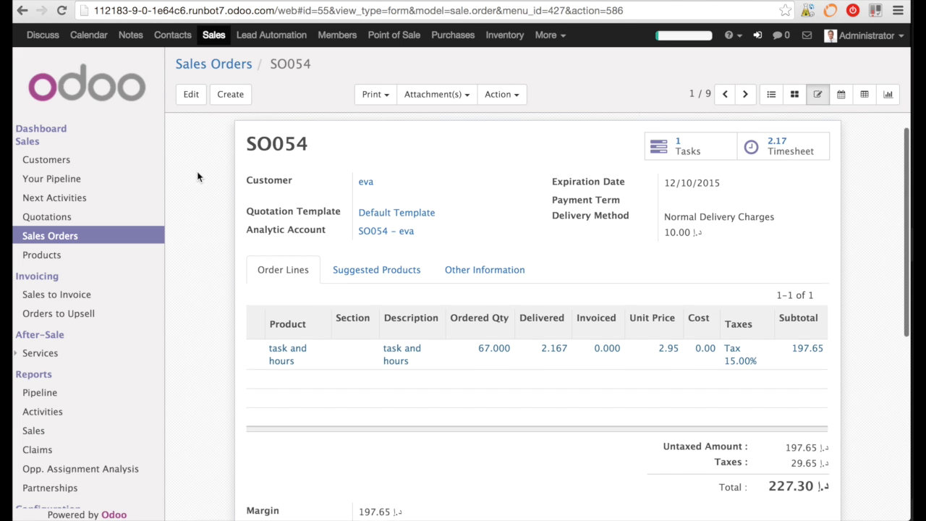
left_click(219, 124)
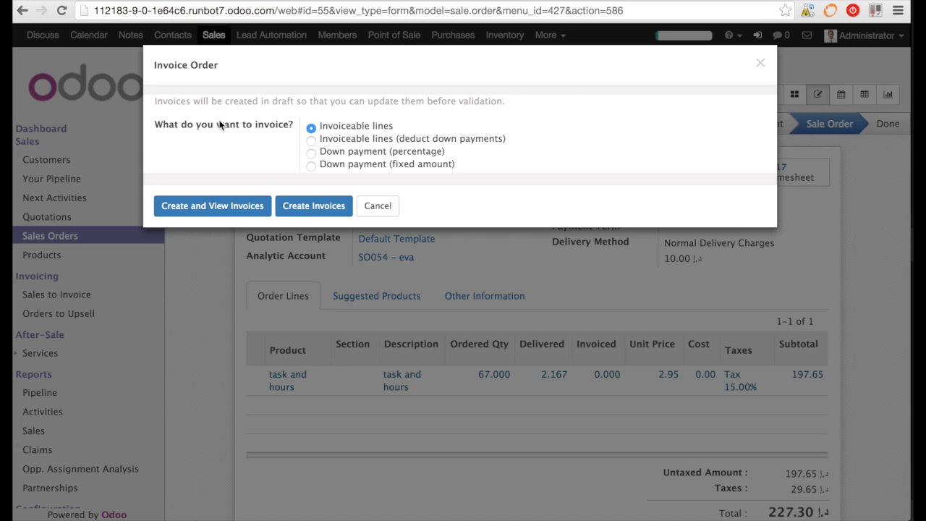
left_click(232, 204)
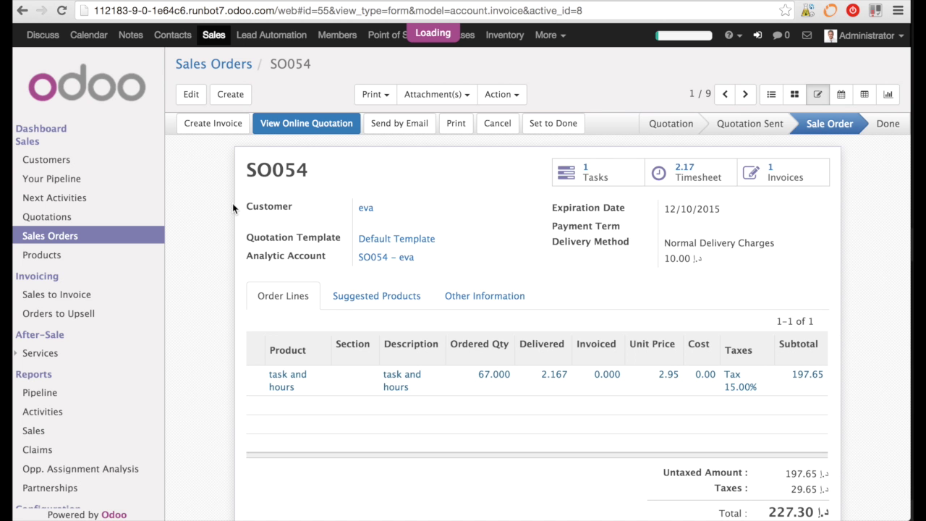